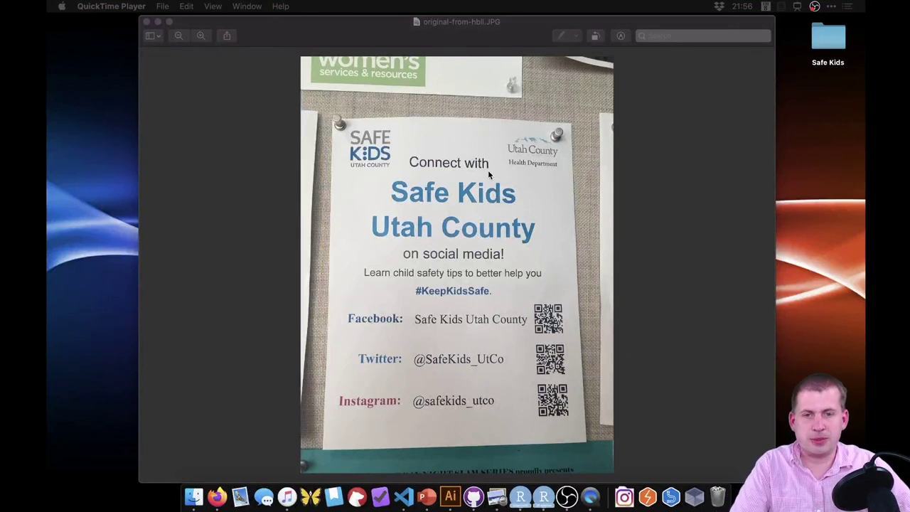
- Bring the Preview window showing original-from-hbll.JPG to the front
left_click(483, 162)
scroll(482, 159, "up", 3)
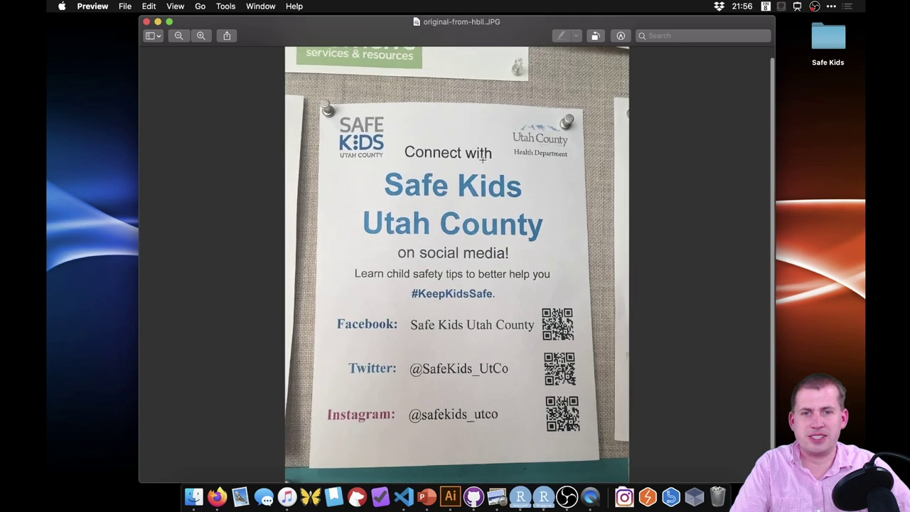
scroll(483, 162, "up", 3)
scroll(566, 169, "down", 3)
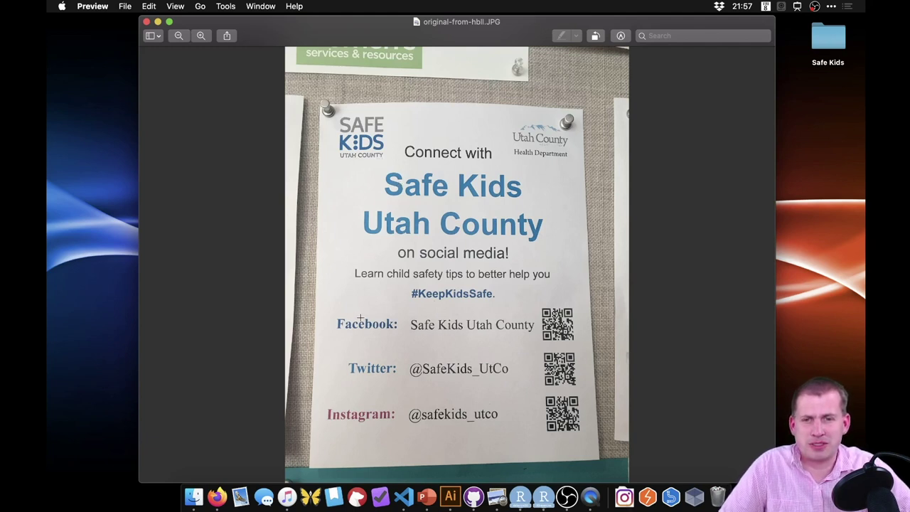
scroll(405, 192, "up", 1)
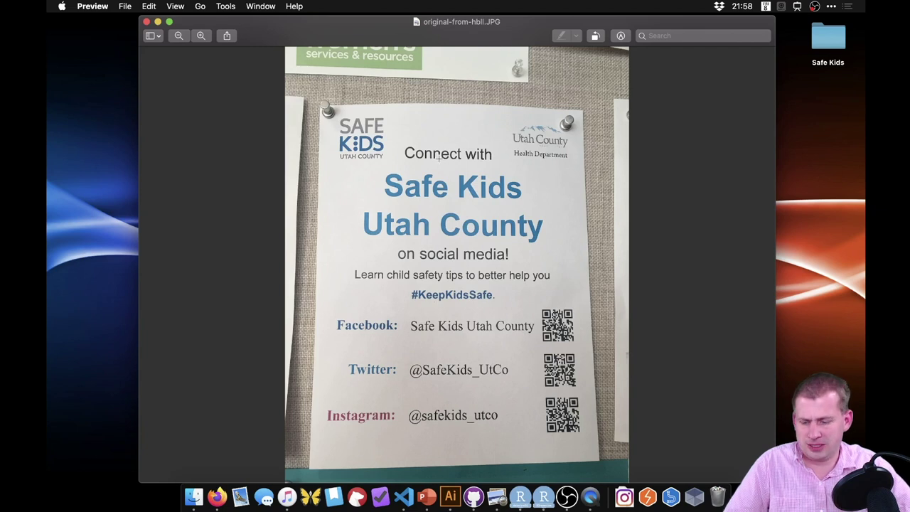
key("ctrl+shift+a")
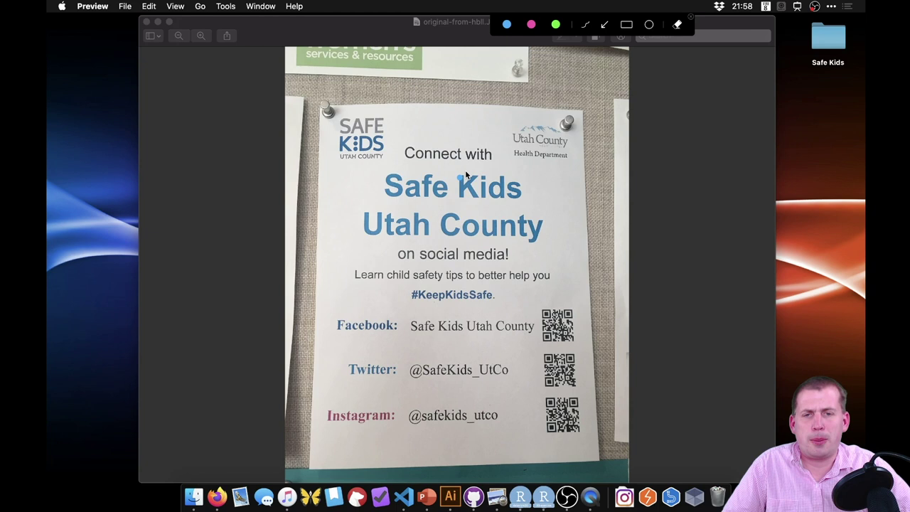
mouse_move(476, 163)
left_mouse_down()
mouse_move(423, 163)
mouse_move(355, 194)
mouse_move(364, 229)
mouse_move(497, 247)
mouse_move(565, 224)
mouse_move(441, 164)
left_mouse_up()
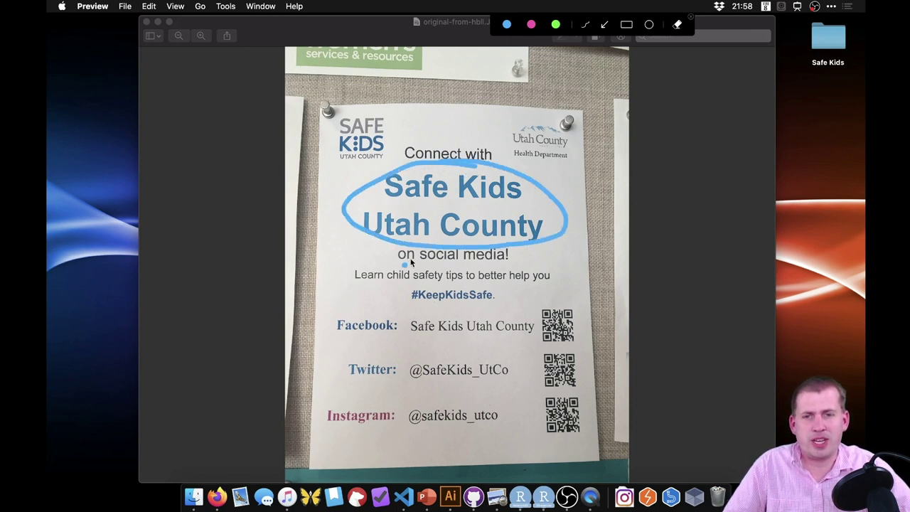
mouse_move(387, 308)
left_mouse_down()
mouse_move(356, 310)
mouse_move(331, 324)
mouse_move(344, 339)
mouse_move(405, 329)
left_mouse_up()
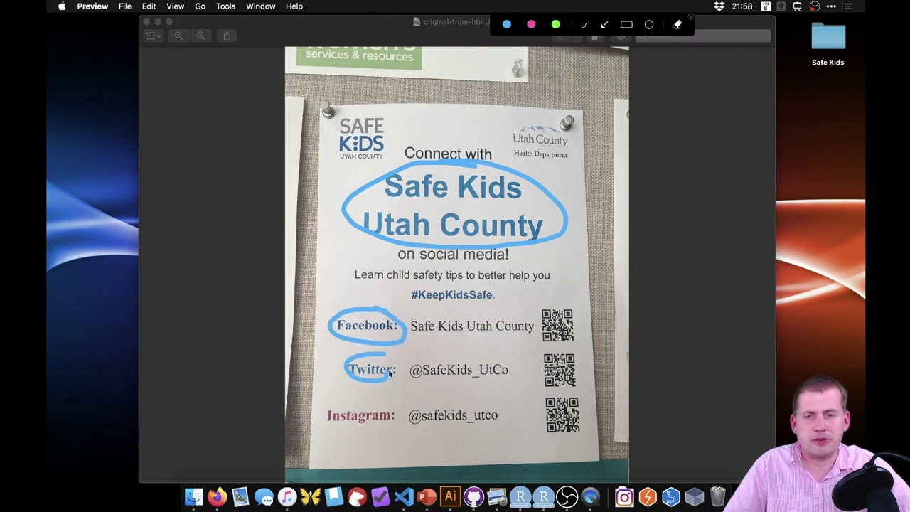
mouse_move(375, 397)
left_mouse_down()
mouse_move(370, 430)
mouse_move(395, 400)
left_mouse_up()
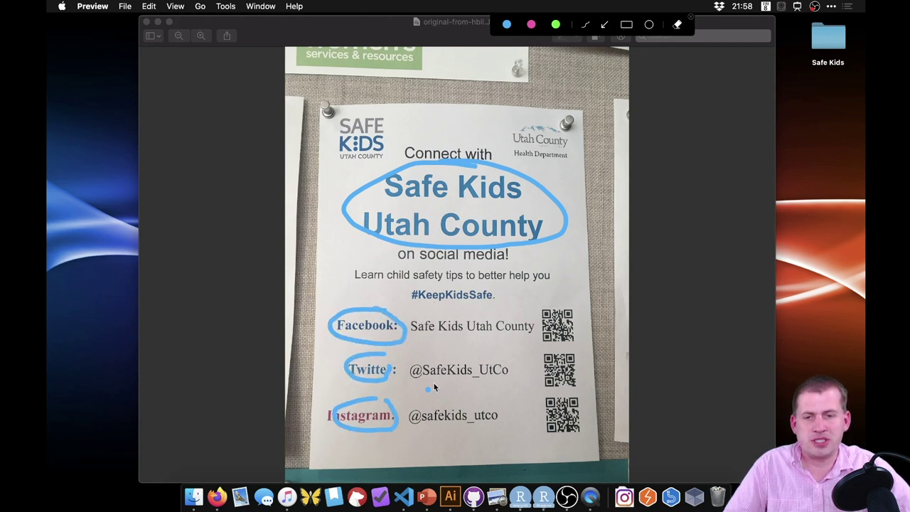
left_click(410, 334)
left_click_drag(418, 332, 534, 328)
left_click_drag(429, 380, 498, 375)
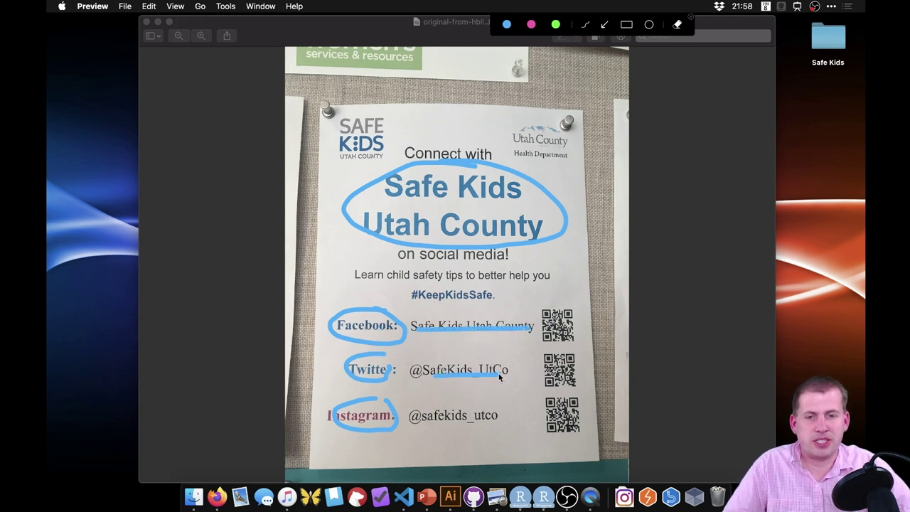
left_click_drag(415, 420, 487, 425)
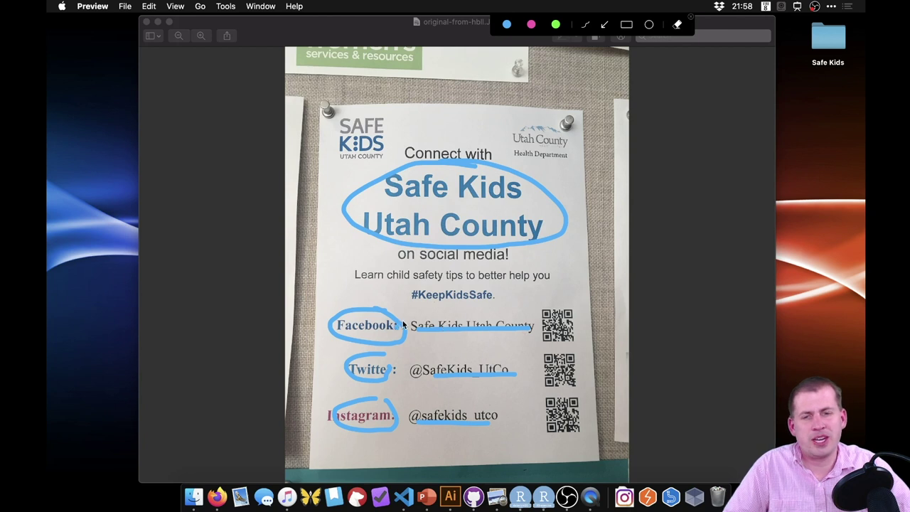
left_click(474, 237)
left_click(378, 277)
key("Escape")
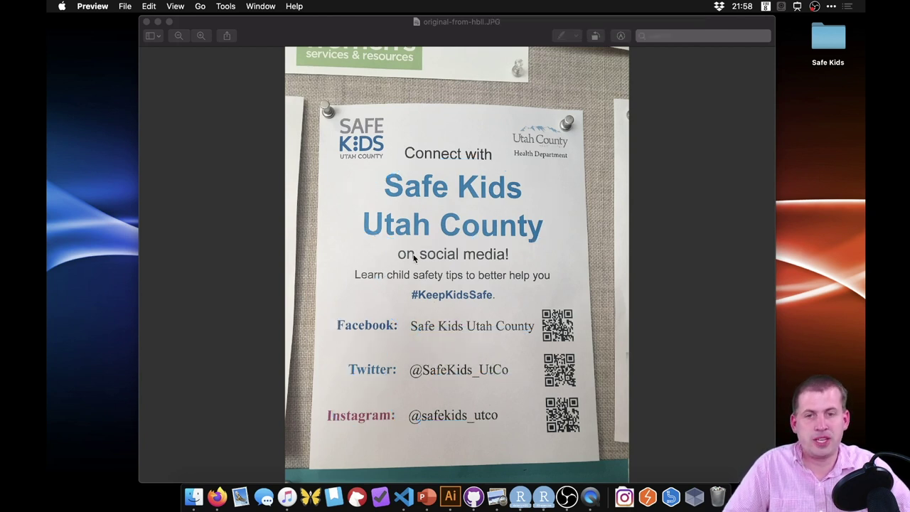
mouse_move(493, 167)
left_mouse_down()
mouse_move(398, 162)
mouse_move(341, 216)
mouse_move(481, 254)
mouse_move(603, 206)
mouse_move(453, 169)
left_mouse_up()
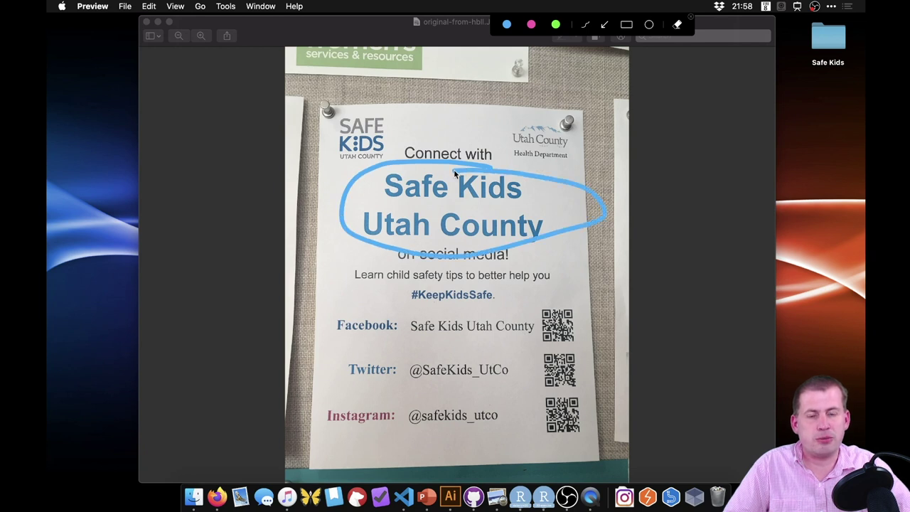
mouse_move(355, 275)
left_mouse_down()
mouse_move(555, 281)
mouse_move(553, 273)
mouse_move(496, 269)
mouse_move(353, 277)
left_mouse_up()
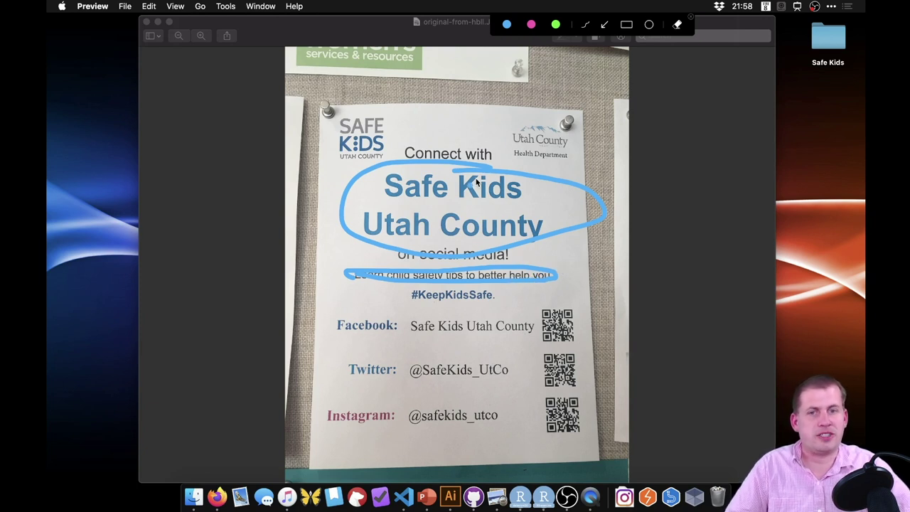
left_click_drag(393, 174, 400, 196)
left_click(415, 205)
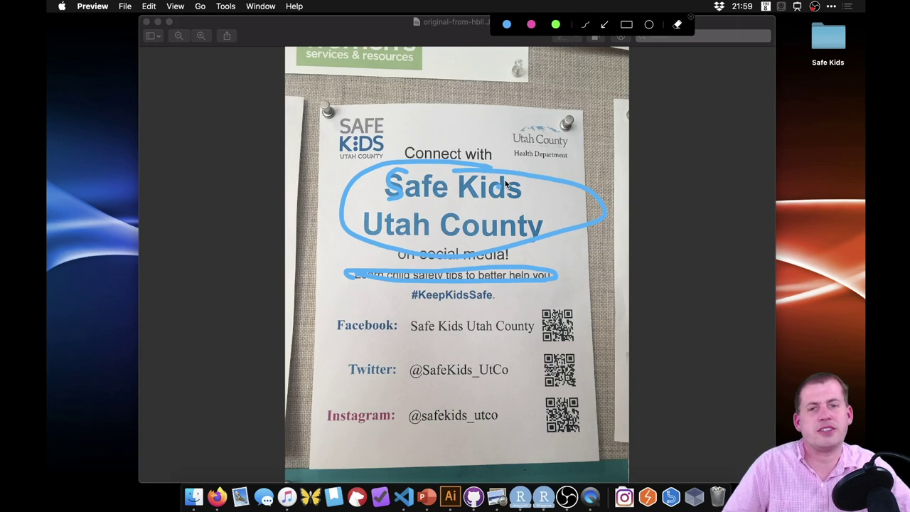
key("Escape")
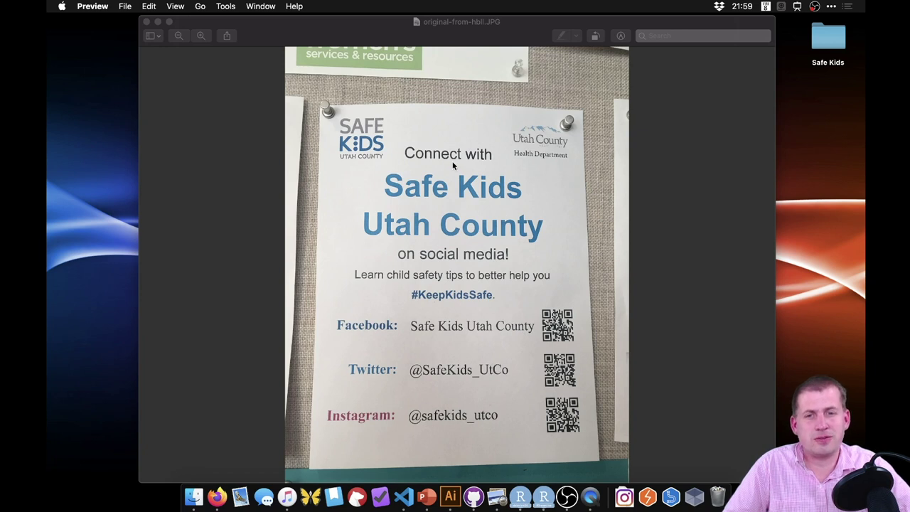
key("ctrl+shift+a")
mouse_move(471, 142)
left_mouse_down()
mouse_move(410, 156)
mouse_move(489, 165)
mouse_move(470, 145)
left_mouse_up()
mouse_move(464, 243)
left_mouse_down()
mouse_move(437, 243)
mouse_move(431, 277)
mouse_move(473, 277)
left_mouse_up()
mouse_move(516, 172)
left_mouse_down()
mouse_move(374, 198)
mouse_move(374, 230)
mouse_move(469, 247)
mouse_move(526, 228)
mouse_move(501, 193)
left_mouse_up()
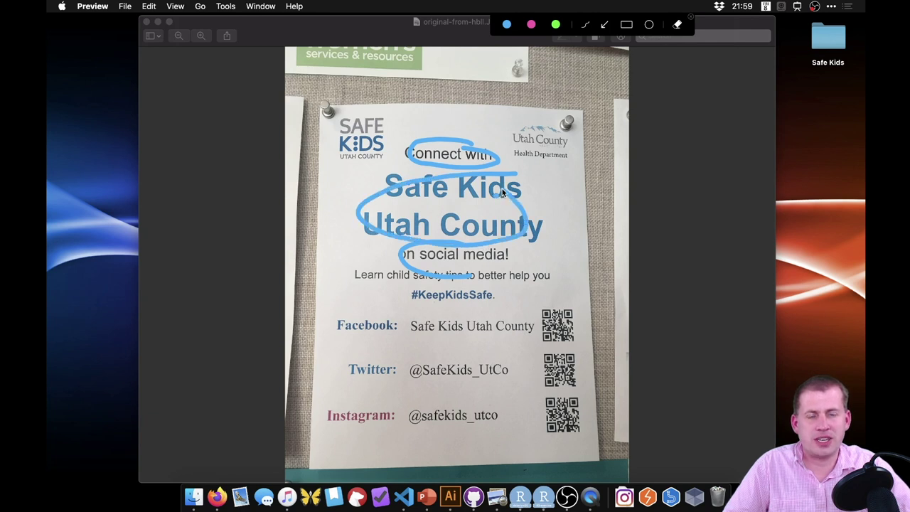
mouse_move(477, 270)
left_mouse_down()
mouse_move(494, 285)
mouse_move(430, 295)
mouse_move(505, 302)
left_mouse_up()
left_click(480, 211)
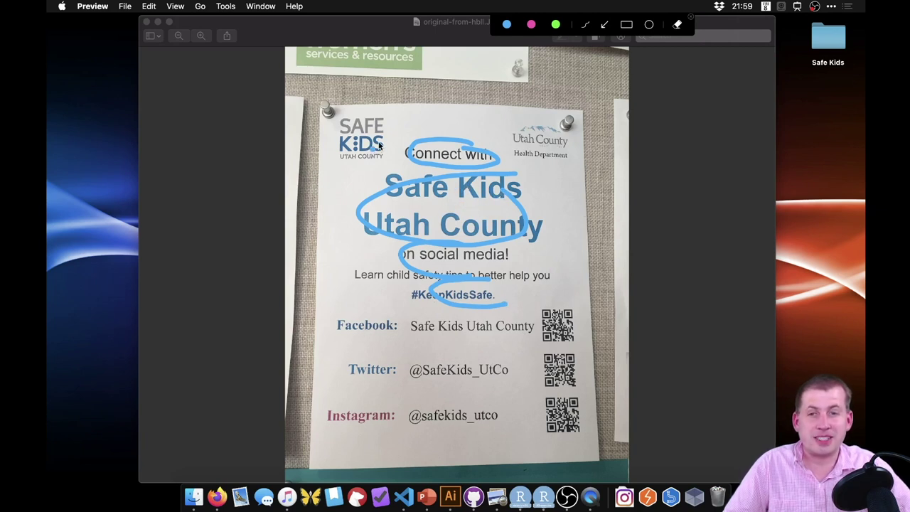
mouse_move(384, 127)
left_mouse_down()
mouse_move(342, 125)
mouse_move(324, 149)
mouse_move(389, 169)
left_mouse_up()
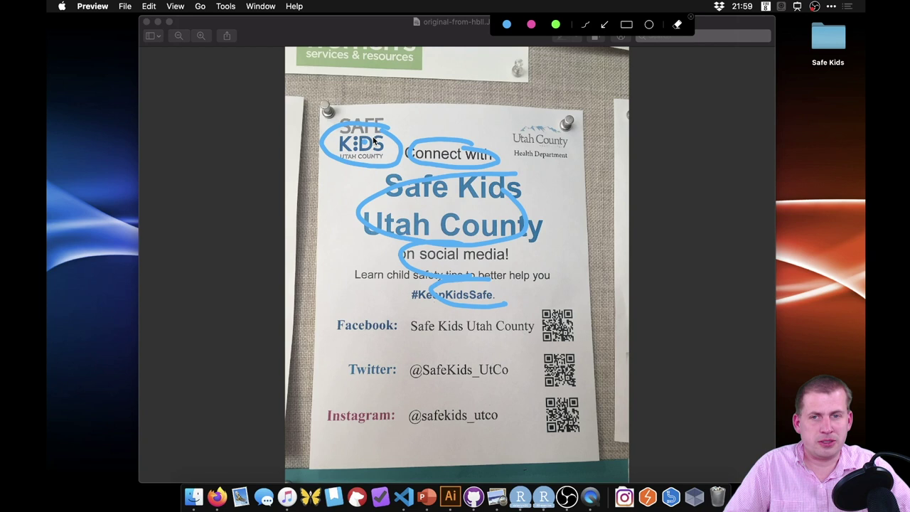
left_click(558, 219)
key("super+z")
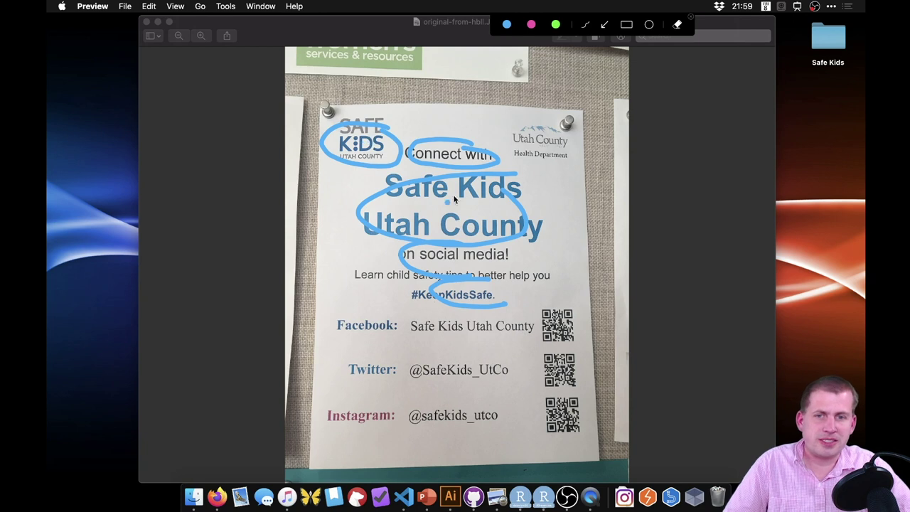
key("super+z")
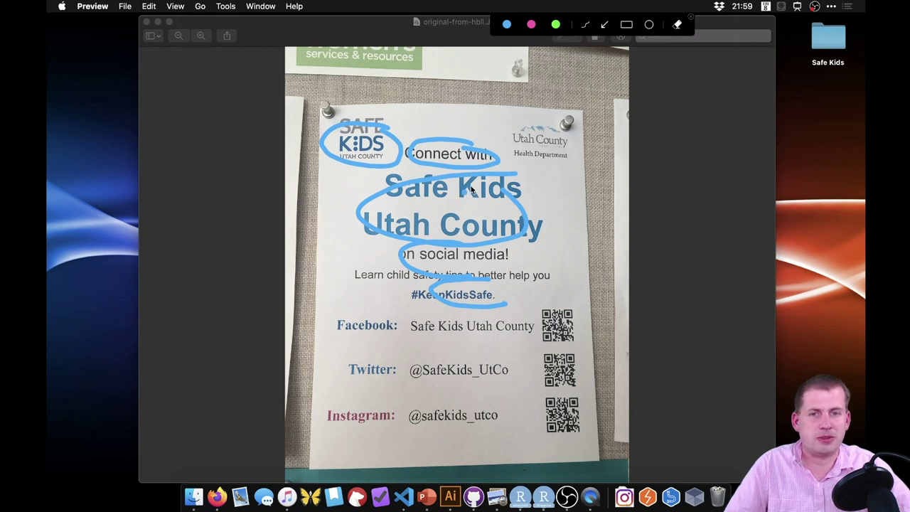
left_click(571, 221)
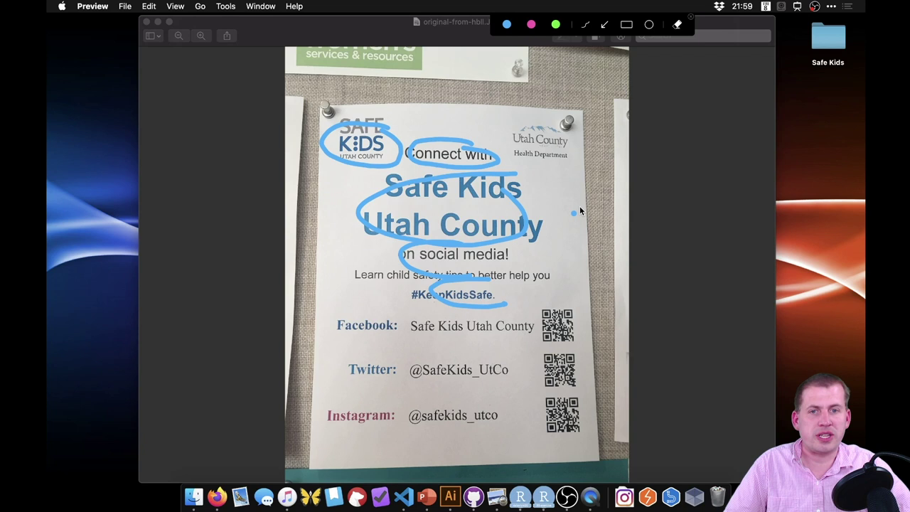
key("Escape")
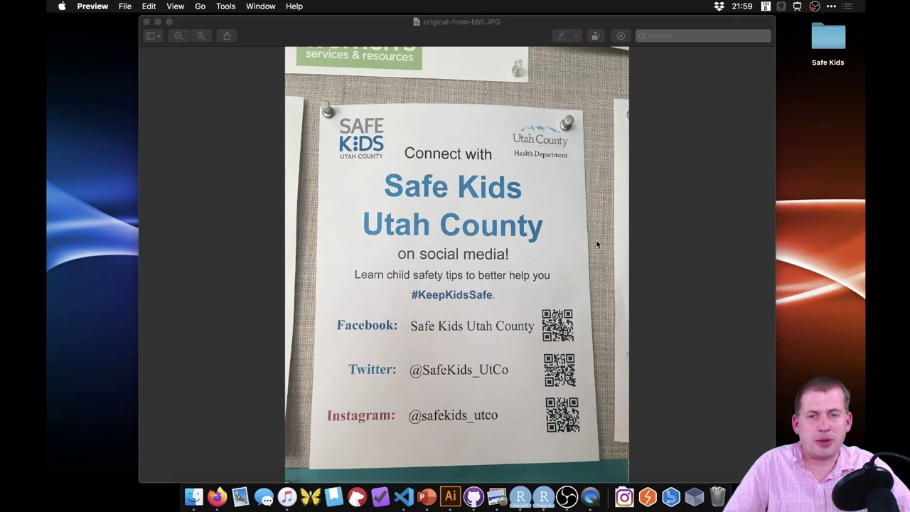
- Circle the SAFE KIDS logo and the Safe Kids Utah County headline, then clear the circles
key("super+shift+a")
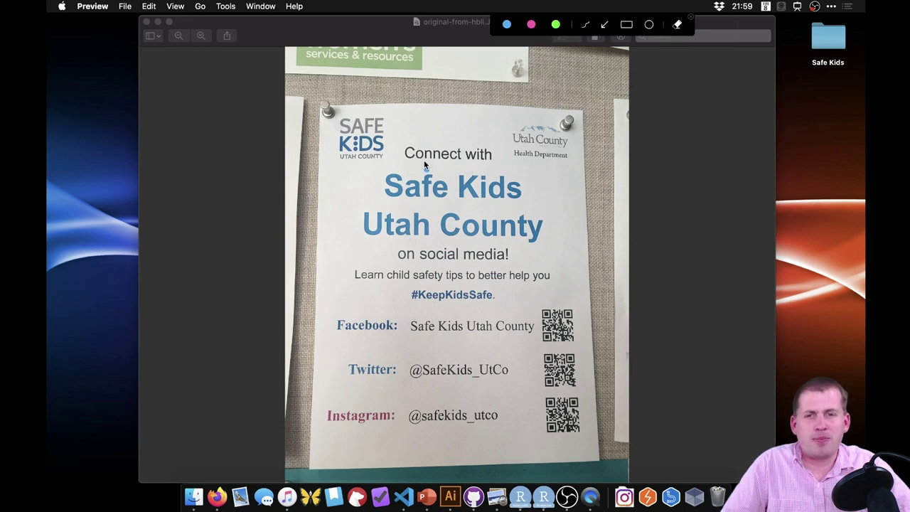
mouse_move(362, 129)
left_mouse_down()
mouse_move(404, 155)
mouse_move(388, 135)
left_mouse_up()
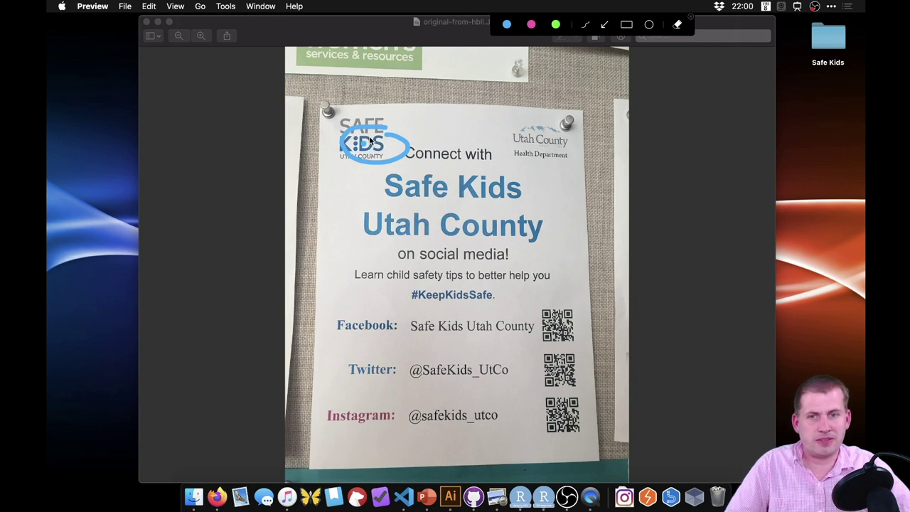
mouse_move(466, 175)
left_mouse_down()
mouse_move(417, 186)
mouse_move(456, 230)
mouse_move(524, 195)
mouse_move(451, 167)
left_mouse_up()
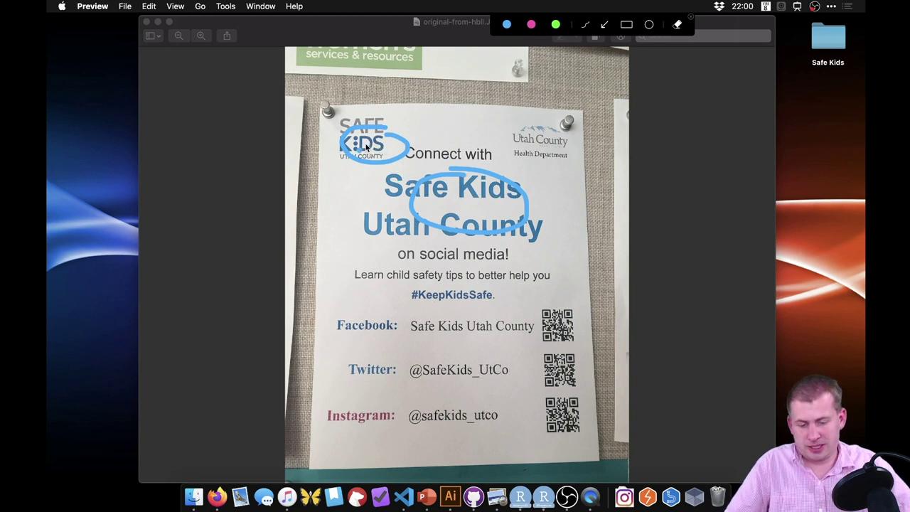
key("super+z")
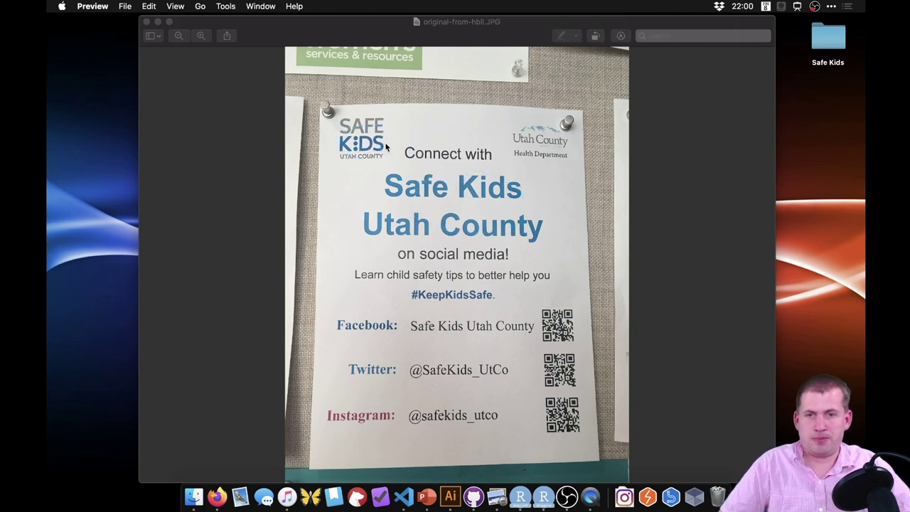
- Zoom in on the top half of the flyer photo
scroll(393, 148, "up", 5)
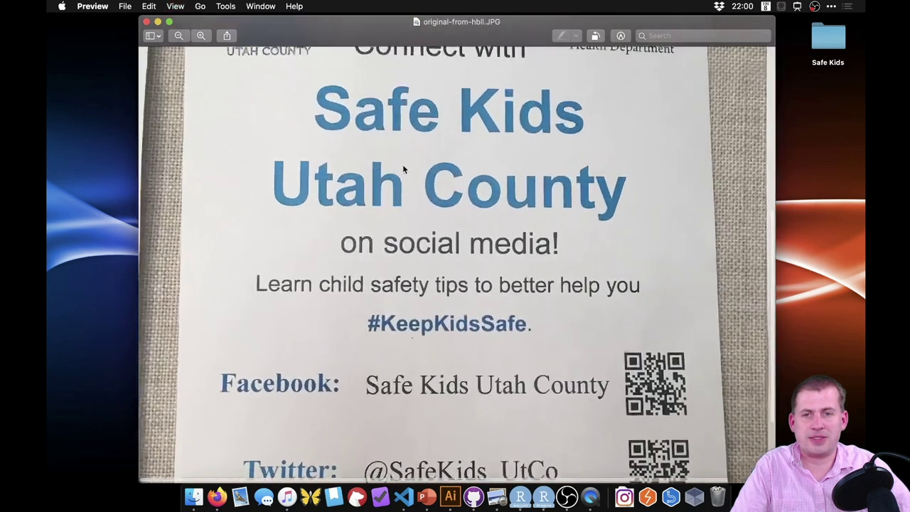
scroll(356, 161, "down", 3)
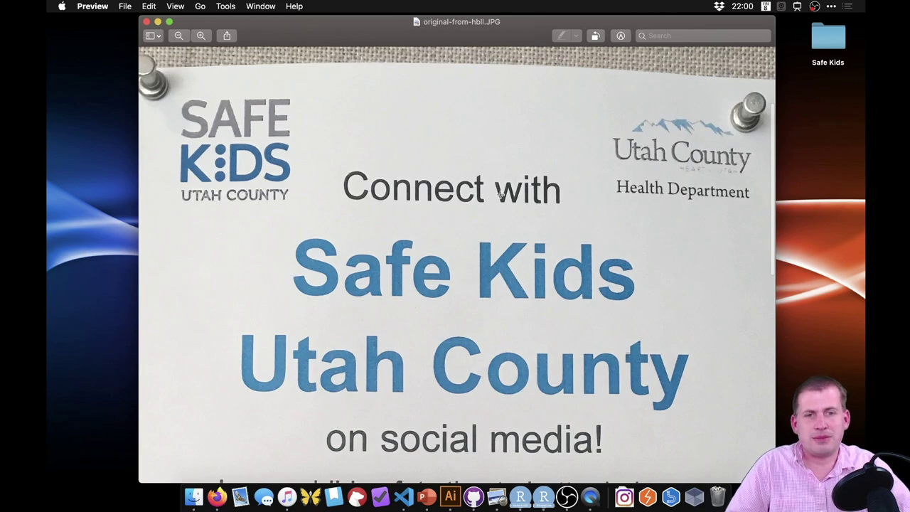
scroll(501, 197, "down", 5)
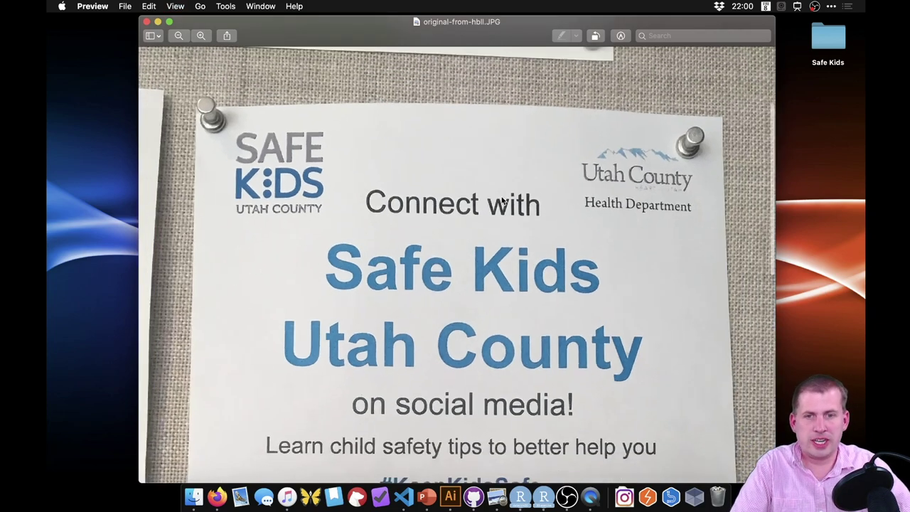
scroll(559, 209, "down", 3)
scroll(559, 209, "down", 2)
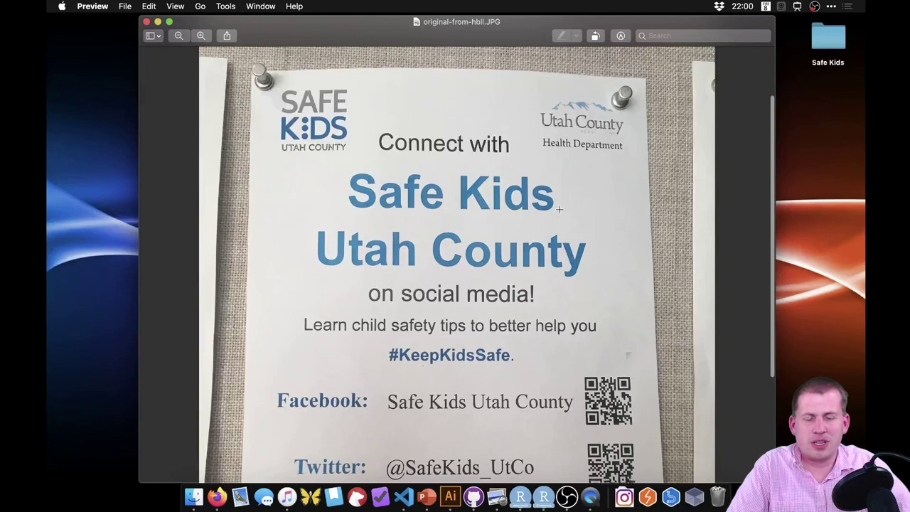
- Circle the Safe Kids Utah County headline and the #KeepKidsSafe hashtag, then clear the marks
key("ctrl+shift+a")
mouse_move(528, 190)
left_mouse_down()
mouse_move(380, 227)
mouse_move(563, 192)
left_mouse_up()
mouse_move(489, 320)
left_mouse_down()
mouse_move(415, 323)
mouse_move(448, 370)
mouse_move(466, 329)
mouse_move(488, 324)
left_mouse_up()
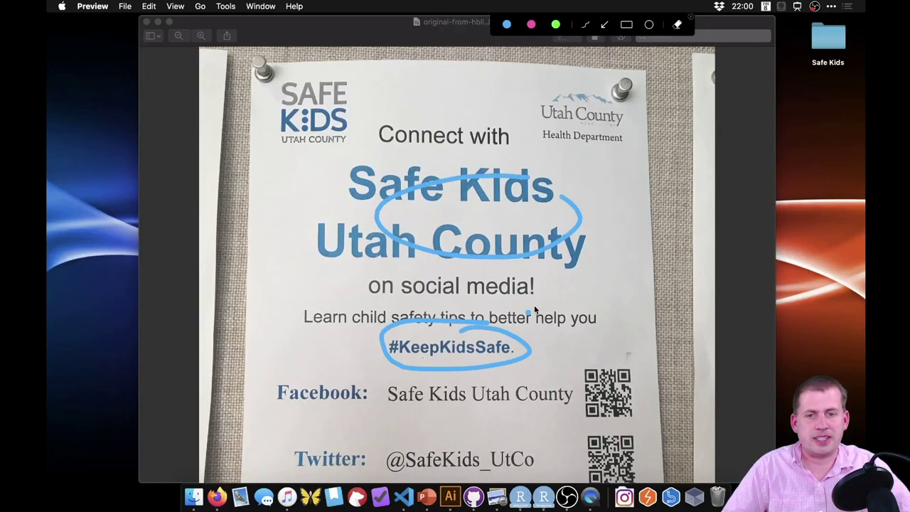
key("ctrl+shift+a")
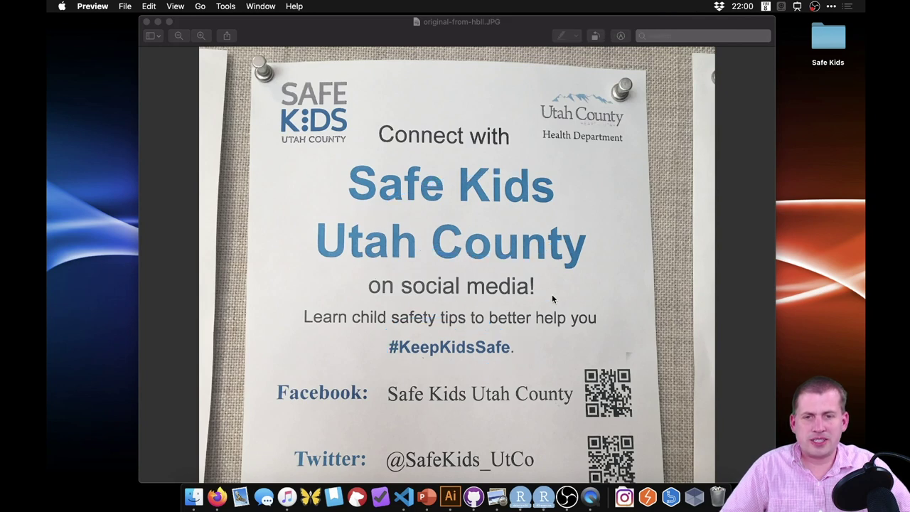
- Scroll down until the Instagram row is in view
scroll(551, 294, "down", 5)
scroll(370, 287, "down", 2)
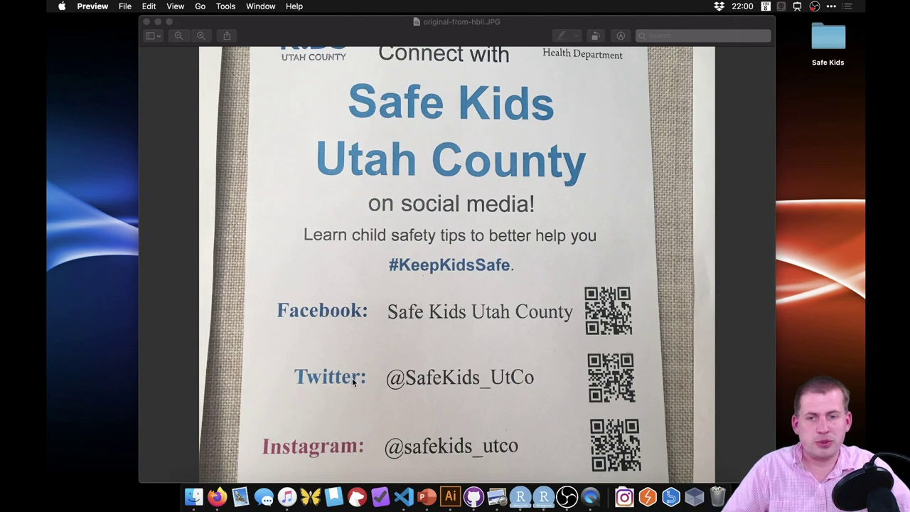
scroll(351, 377, "down", 1)
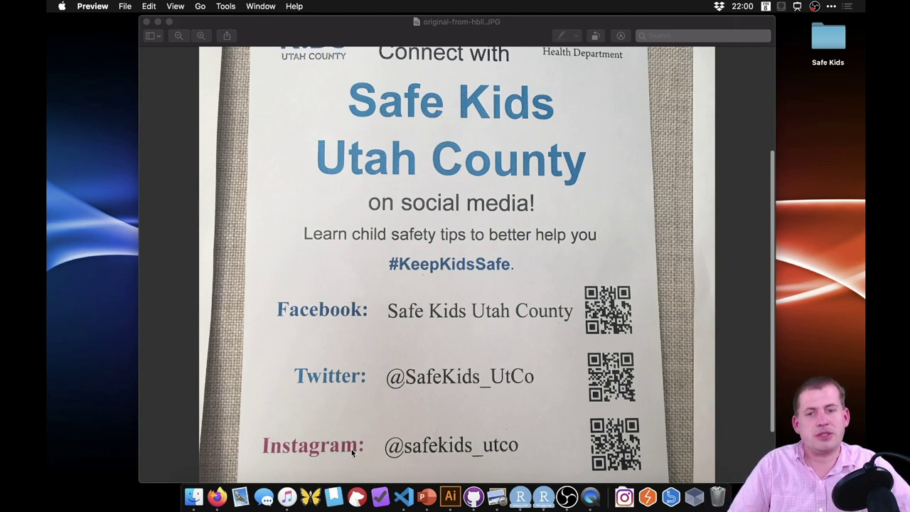
- Circle the SAFE KIDS logo, the headline, and the Facebook and Twitter labels, then erase the circles
scroll(372, 423, "up", 3)
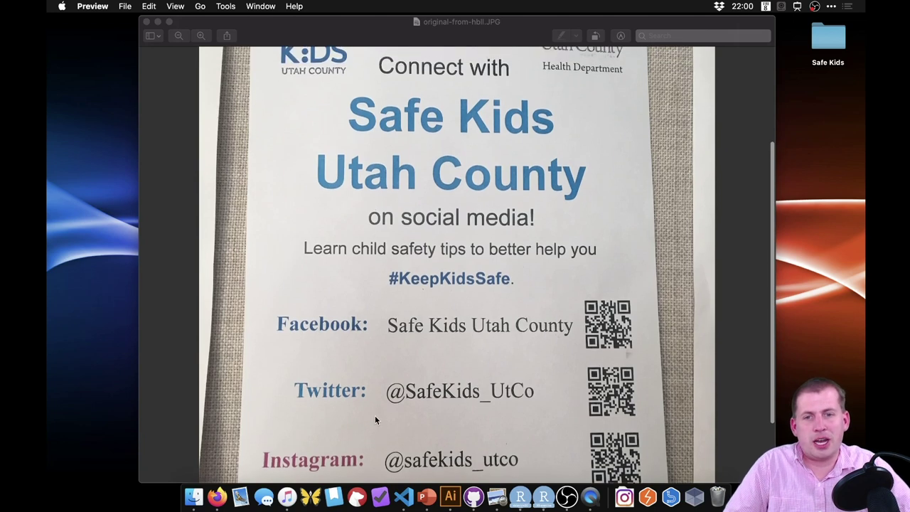
scroll(377, 418, "up", 1)
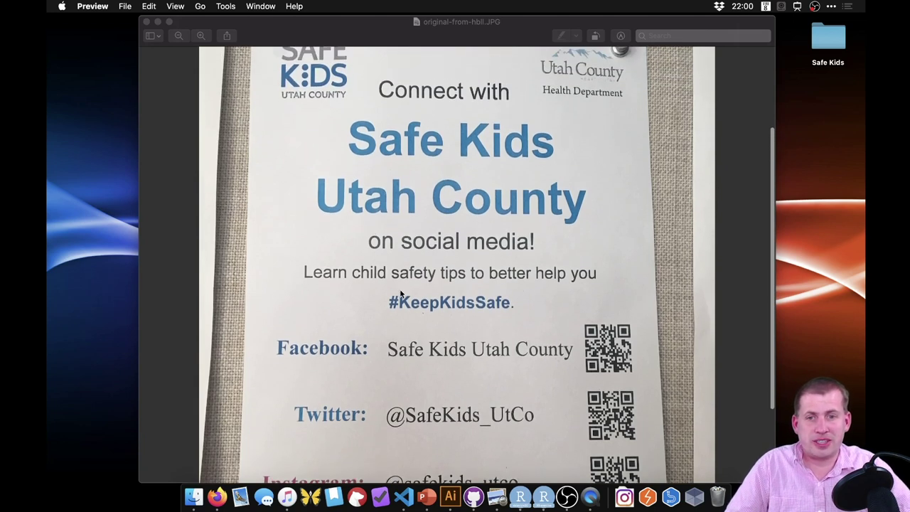
key("ctrl+alt+a")
mouse_move(338, 53)
left_mouse_down()
mouse_move(265, 74)
mouse_move(383, 64)
left_mouse_up()
mouse_move(430, 125)
left_mouse_down()
mouse_move(392, 133)
mouse_move(451, 138)
left_mouse_up()
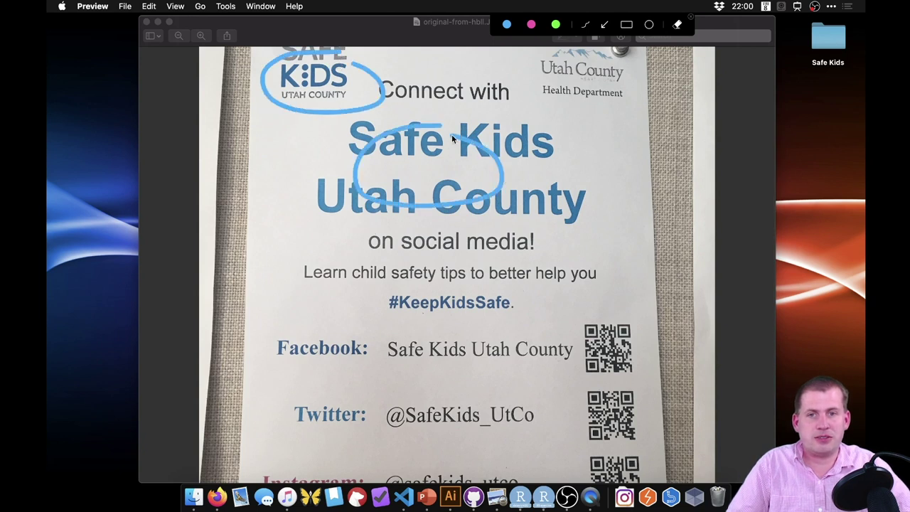
mouse_move(374, 326)
left_mouse_down()
mouse_move(264, 350)
mouse_move(353, 352)
left_mouse_up()
left_click_drag(323, 389, 350, 388)
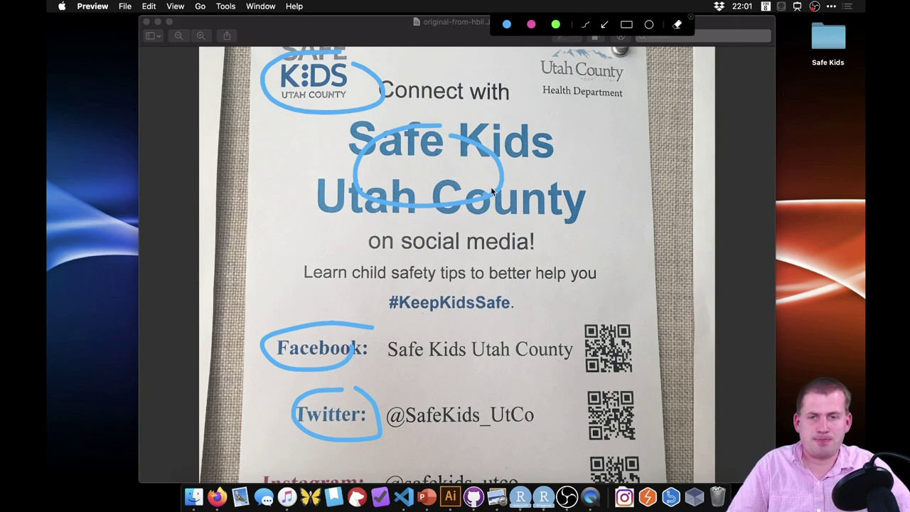
key("Escape")
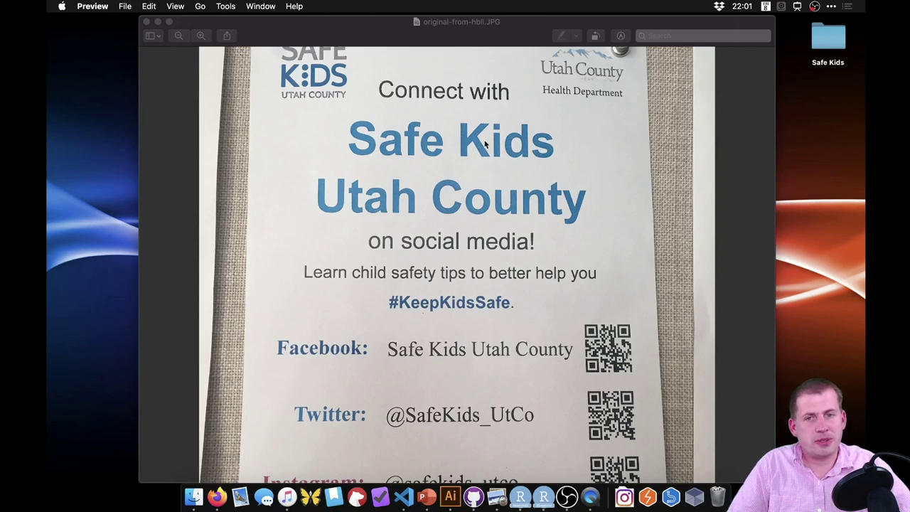
- Draw vertical lines down the flyer's right and left edges
left_click(583, 164)
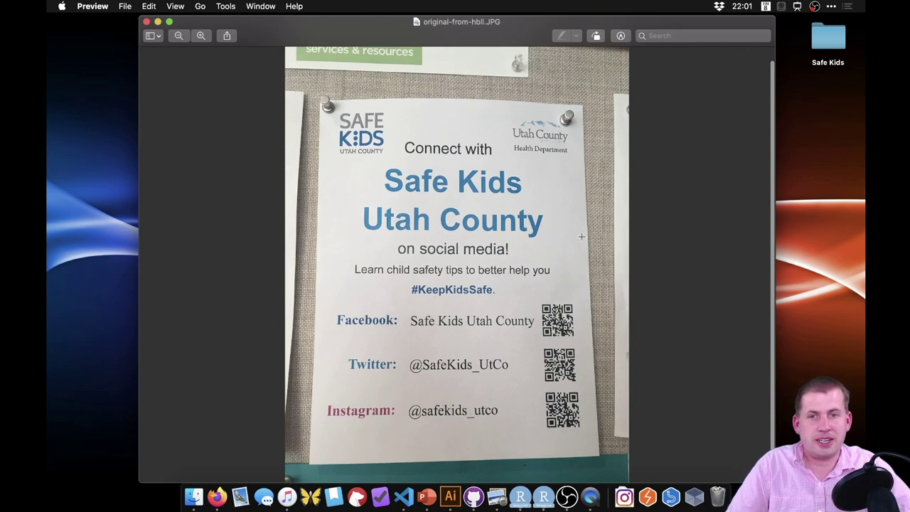
key("ctrl+shift+a")
left_click_drag(571, 114, 579, 442)
left_click(553, 228)
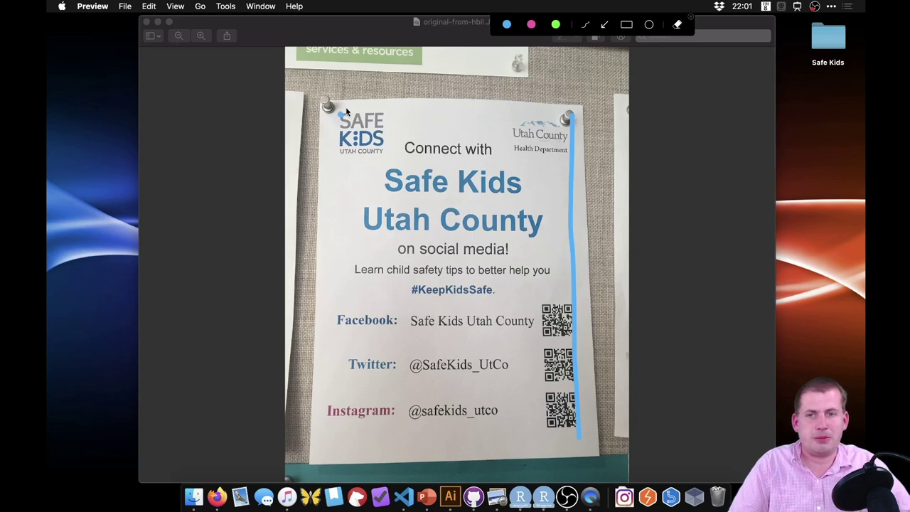
left_click_drag(343, 107, 333, 429)
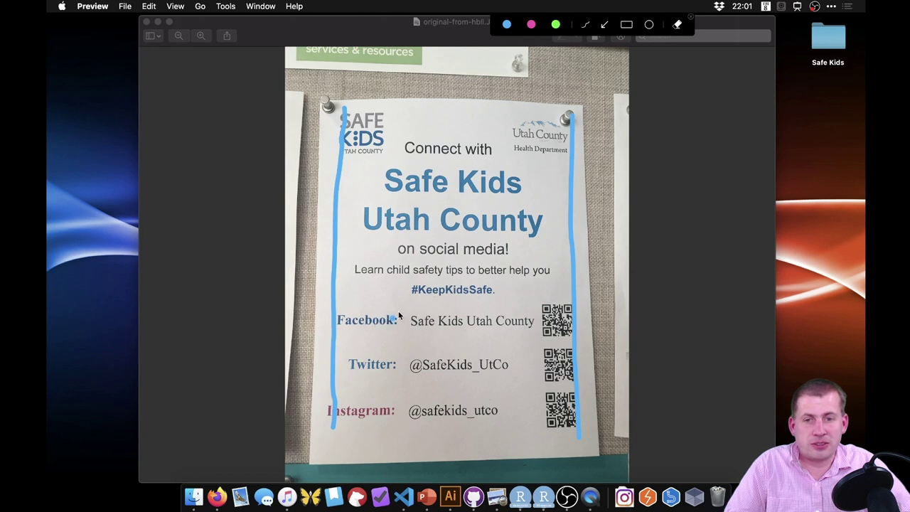
- Mark the label and account-name alignment edges and a headline centre line, then clear all lines
left_click_drag(401, 309, 396, 430)
mouse_move(413, 312)
left_mouse_down()
mouse_move(419, 306)
mouse_move(412, 432)
left_mouse_up()
left_click_drag(435, 339, 441, 336)
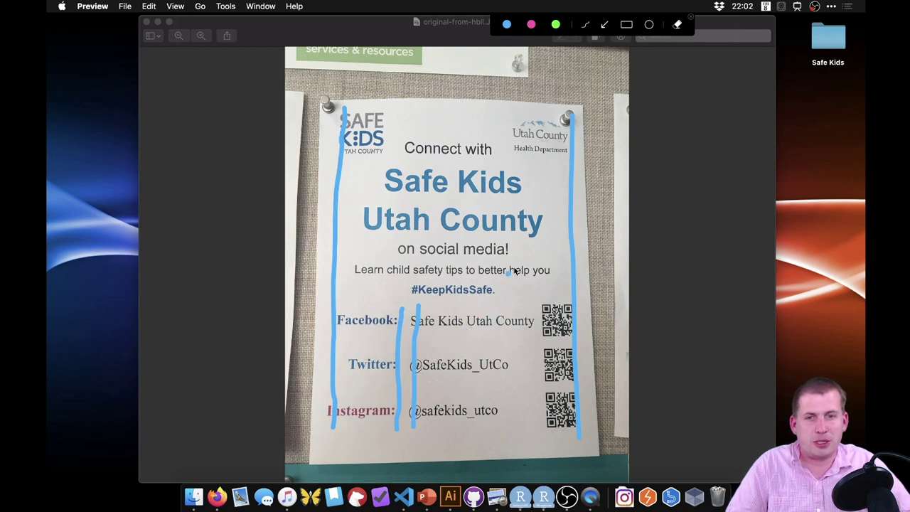
left_click_drag(462, 292, 458, 171)
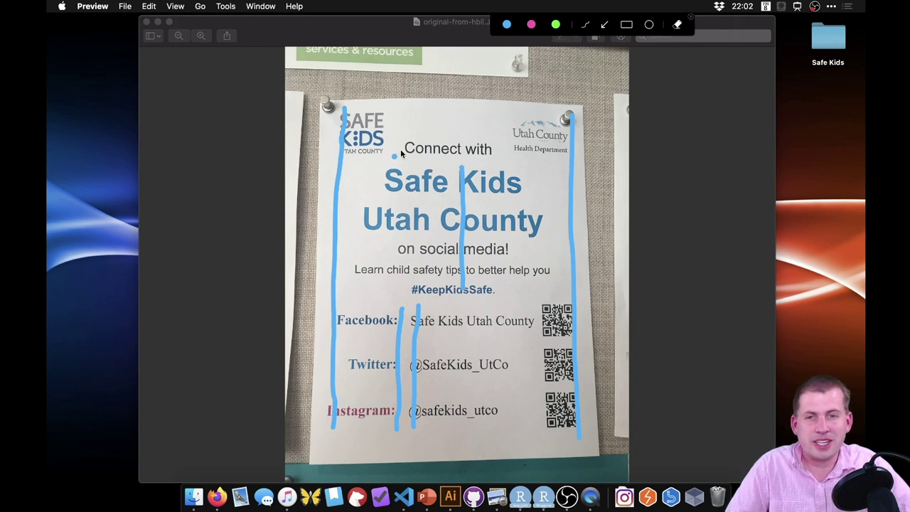
key("Escape")
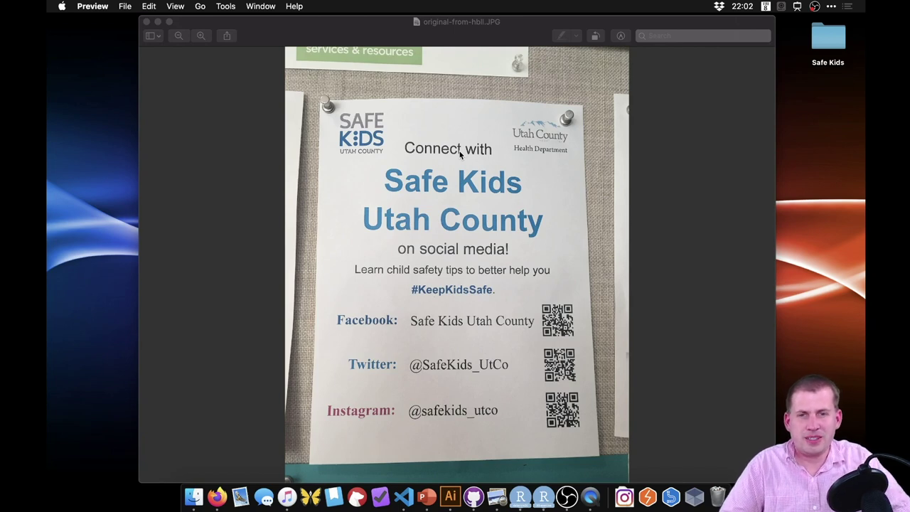
- Circle the Safe Kids Utah County title, clear it, and scroll up to the top logos
left_click(458, 150)
scroll(458, 149, "up", 5)
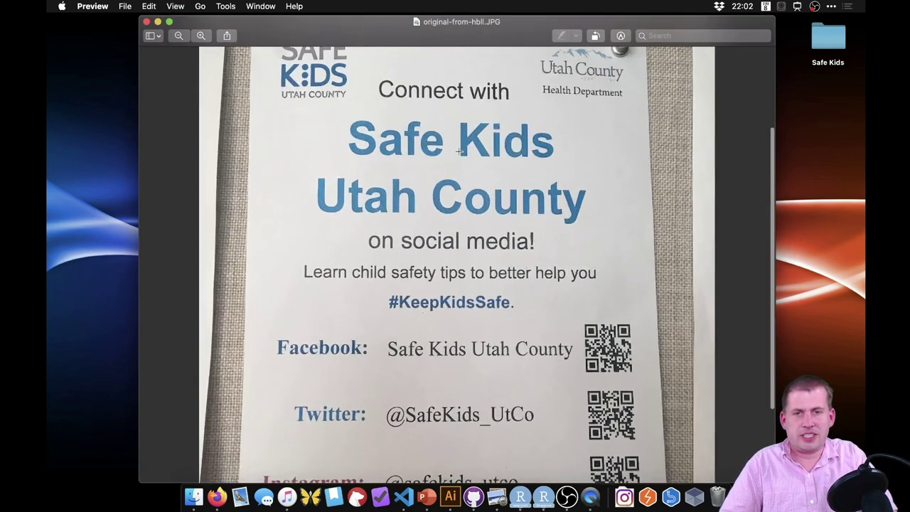
scroll(457, 150, "up", 3)
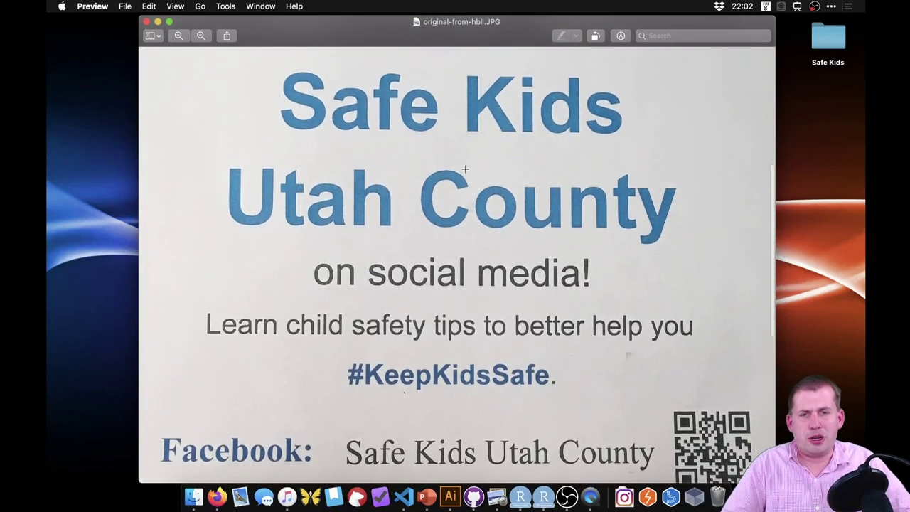
key("super+shift+a")
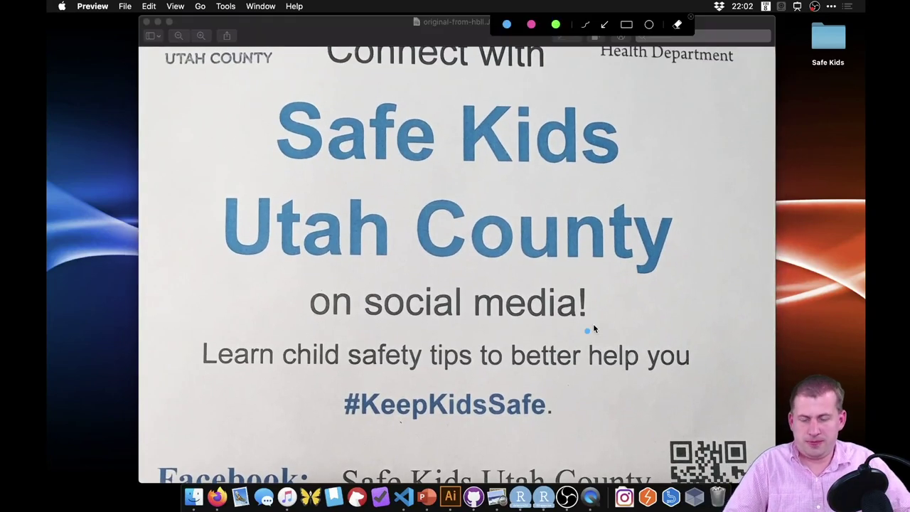
mouse_move(547, 83)
left_mouse_down()
mouse_move(399, 88)
mouse_move(185, 158)
mouse_move(206, 431)
mouse_move(650, 456)
mouse_move(749, 313)
mouse_move(583, 143)
mouse_move(530, 134)
left_mouse_up()
left_click(457, 181)
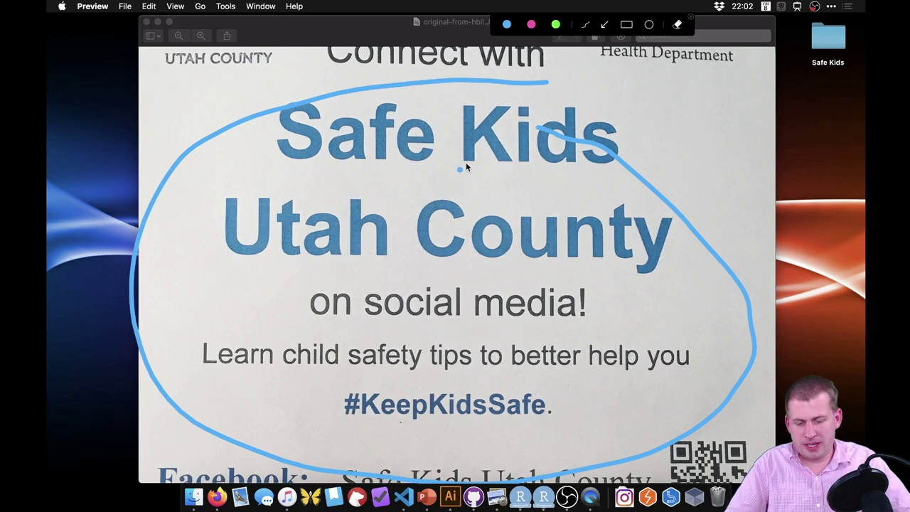
key("Escape")
scroll(466, 163, "up", 5)
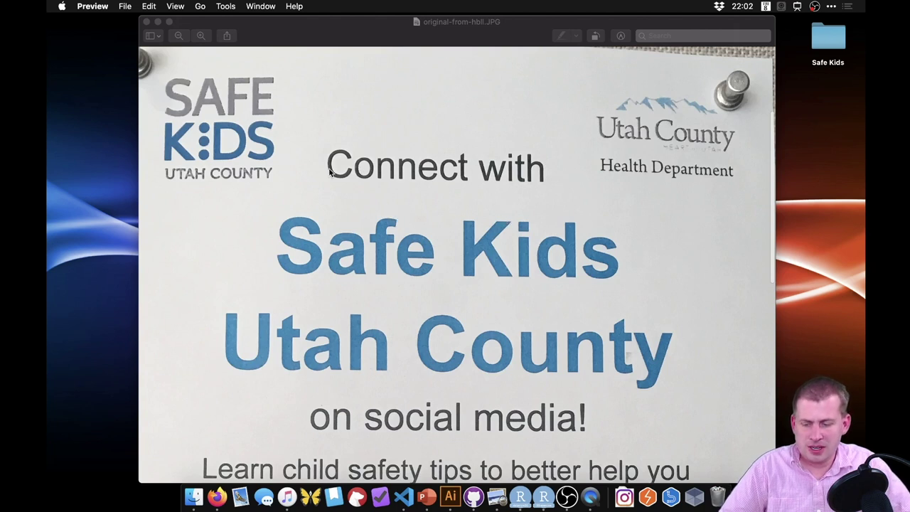
- Loop the gaps around Connect with, draw its centre line and underline, then clear and zoom out
key("ctrl+shift+a")
mouse_move(324, 167)
left_mouse_down()
mouse_move(276, 171)
mouse_move(328, 169)
left_mouse_up()
mouse_move(602, 163)
left_mouse_down()
mouse_move(536, 172)
mouse_move(582, 185)
mouse_move(613, 173)
left_mouse_up()
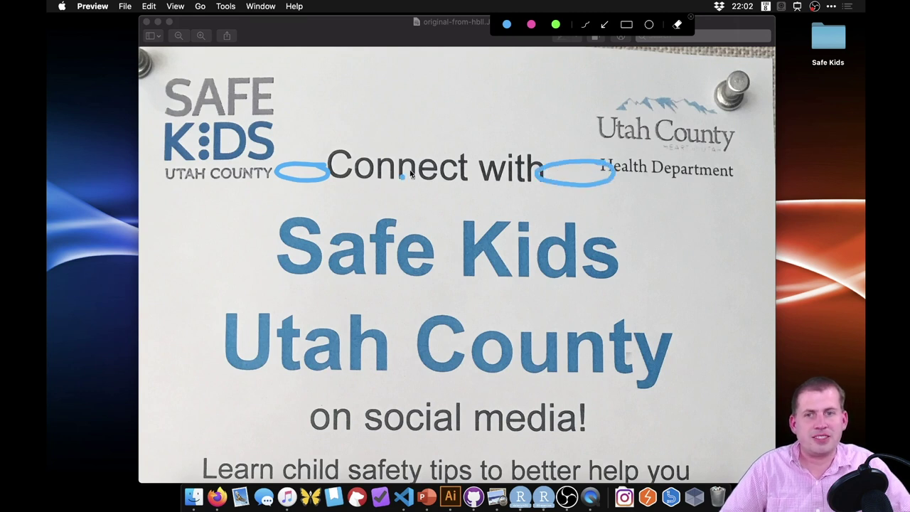
left_click_drag(452, 153, 457, 216)
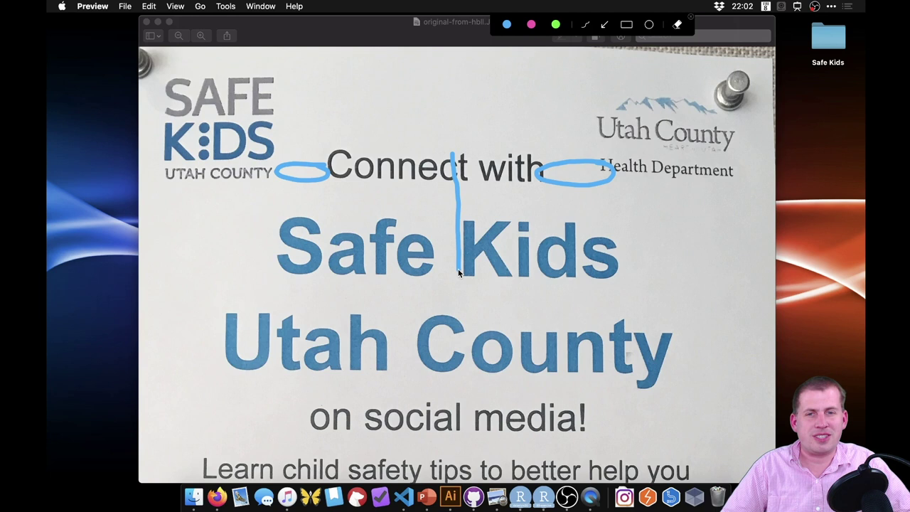
left_click_drag(342, 179, 536, 183)
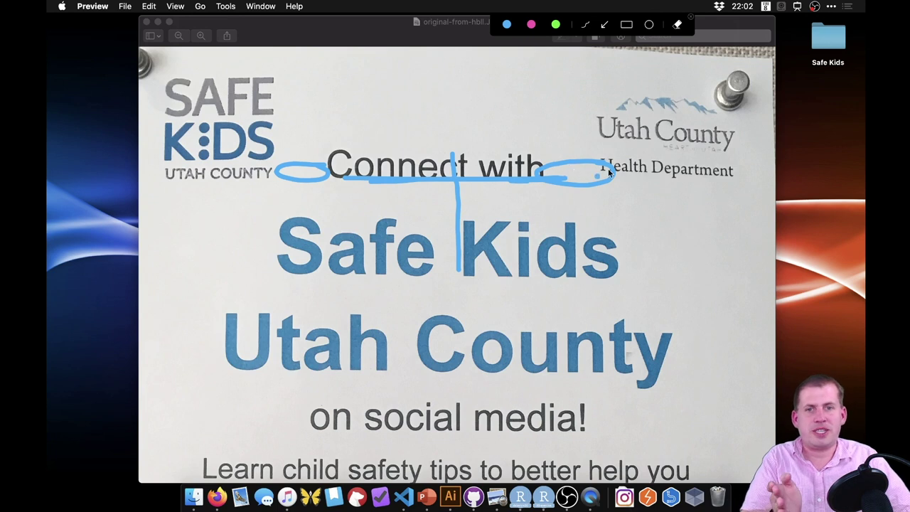
left_click(646, 154)
key("super+z")
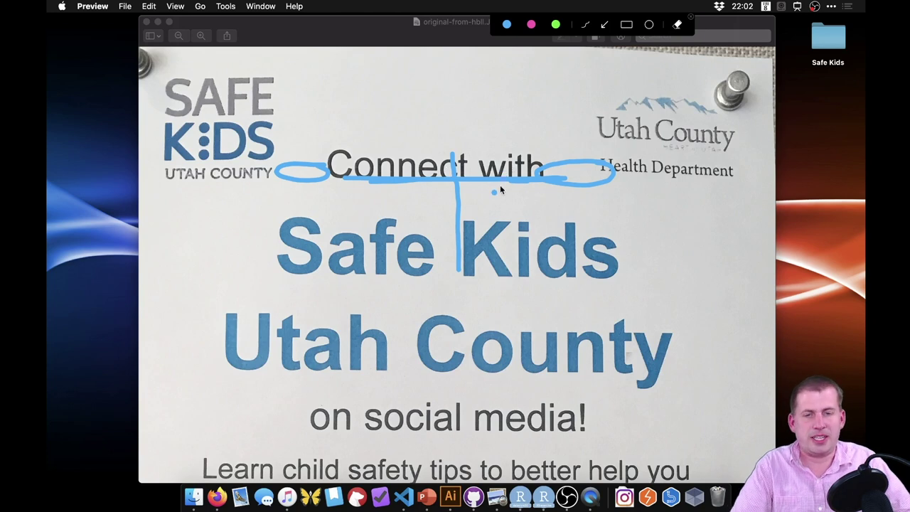
key("Escape")
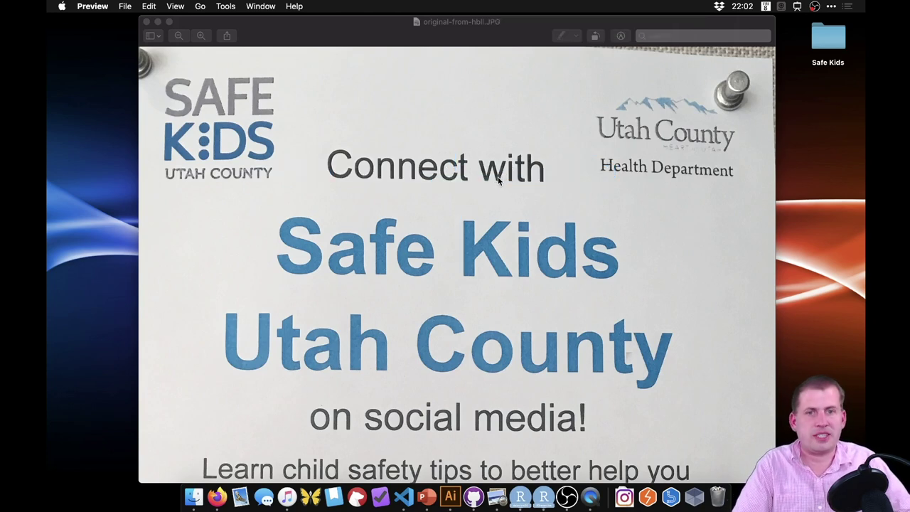
scroll(499, 183, "down", 5)
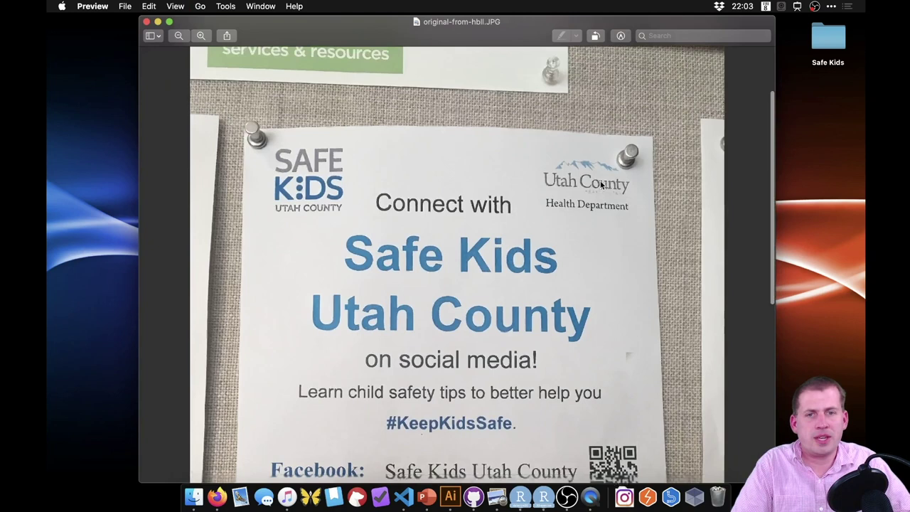
- Zoom out to the whole flyer and underline the header row from KIDS to Health Department
scroll(598, 182, "down", 3)
scroll(599, 182, "down", 2)
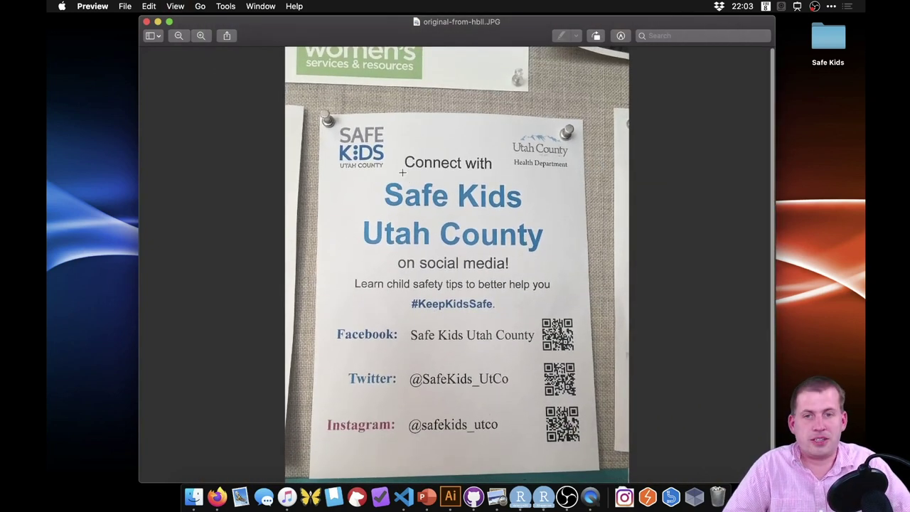
key("ctrl+shift+a")
left_click_drag(340, 168, 566, 171)
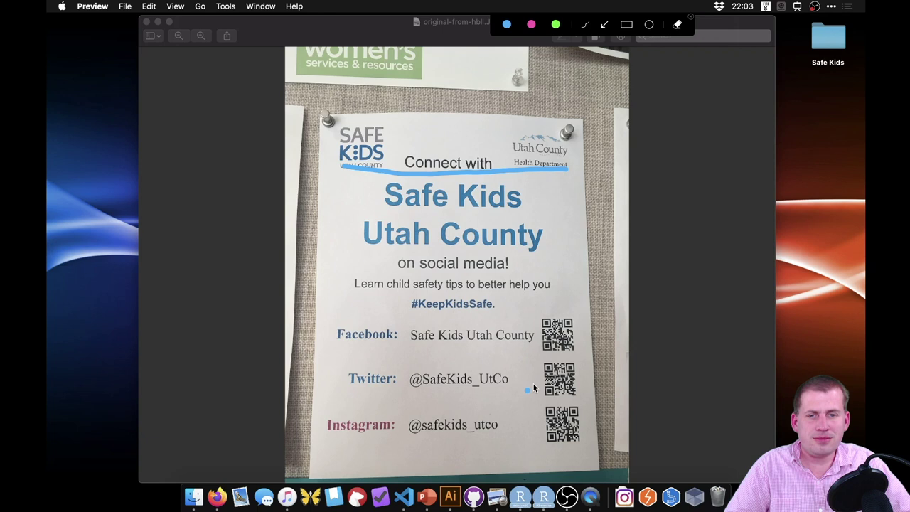
- Draw lines across the Facebook row and its QR code, then clear all marks
left_click_drag(582, 347, 535, 350)
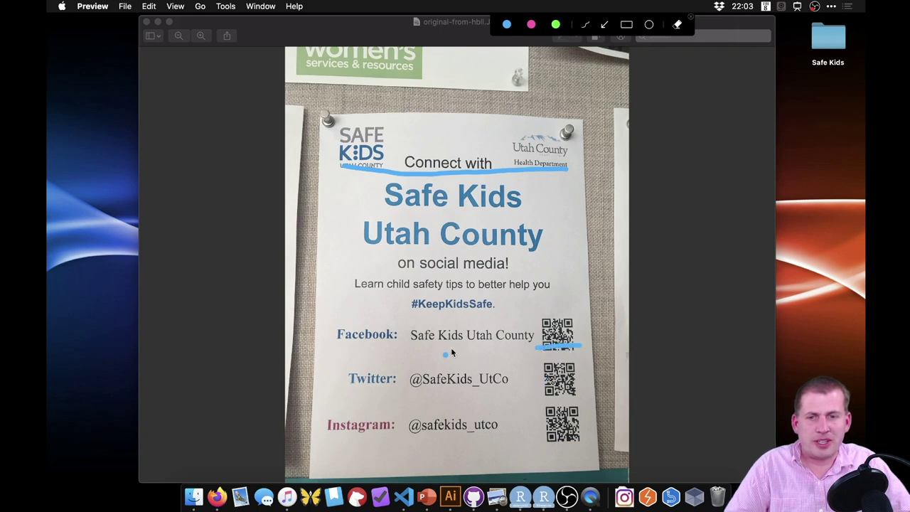
left_click_drag(553, 332, 447, 335)
mouse_move(582, 332)
left_mouse_down()
mouse_move(535, 334)
mouse_move(595, 344)
left_mouse_up()
left_click(584, 314)
mouse_move(591, 312)
left_mouse_down()
mouse_move(552, 320)
mouse_move(523, 344)
mouse_move(566, 307)
left_mouse_up()
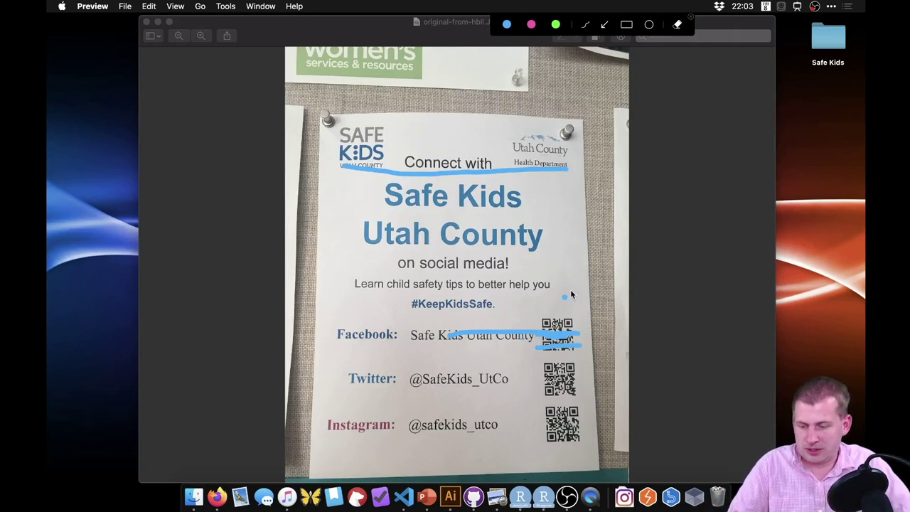
key("Escape")
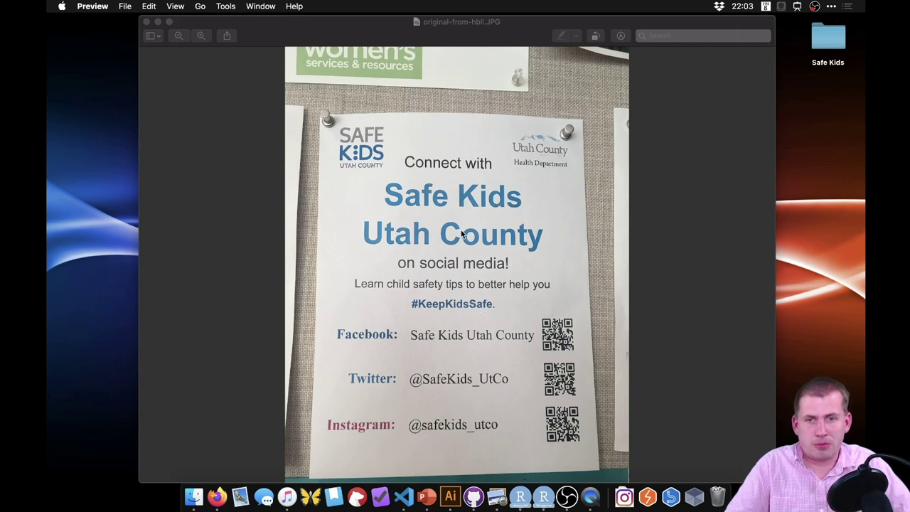
- Circle the Safe Kids Utah County title and the Facebook, Twitter and Instagram rows, then clear them
key("super+shift+a")
mouse_move(505, 166)
left_mouse_down()
mouse_move(412, 161)
mouse_move(371, 235)
mouse_move(528, 250)
mouse_move(537, 180)
mouse_move(456, 163)
left_mouse_up()
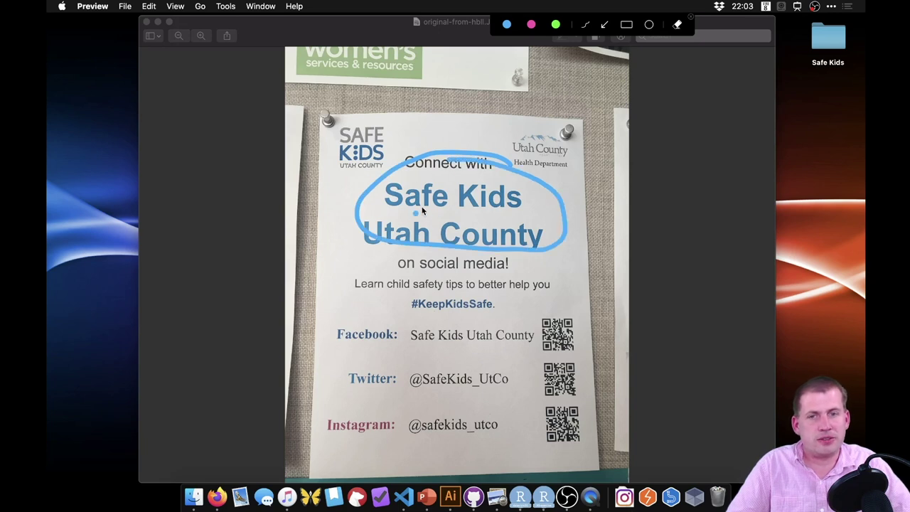
left_click(465, 318)
mouse_move(514, 323)
left_mouse_down()
mouse_move(561, 308)
mouse_move(356, 333)
mouse_move(345, 397)
mouse_move(505, 443)
mouse_move(587, 394)
mouse_move(509, 298)
mouse_move(440, 321)
left_mouse_up()
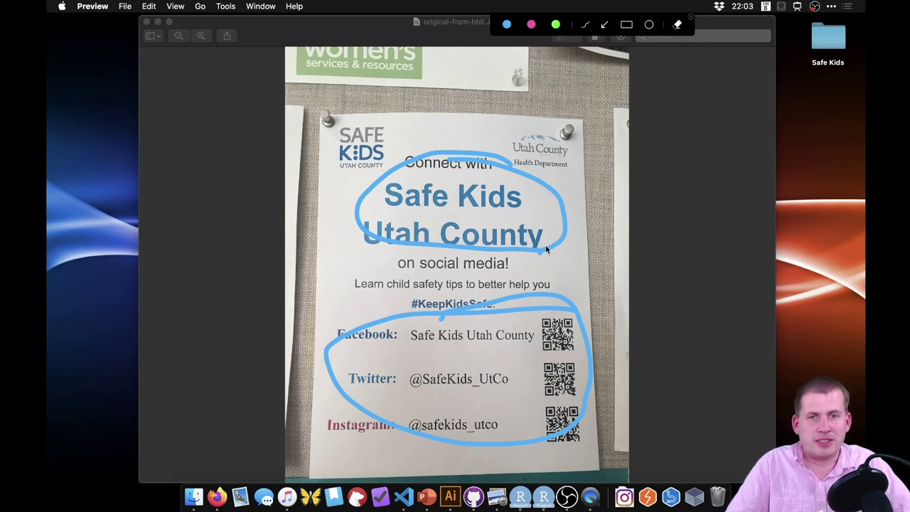
left_click(533, 260)
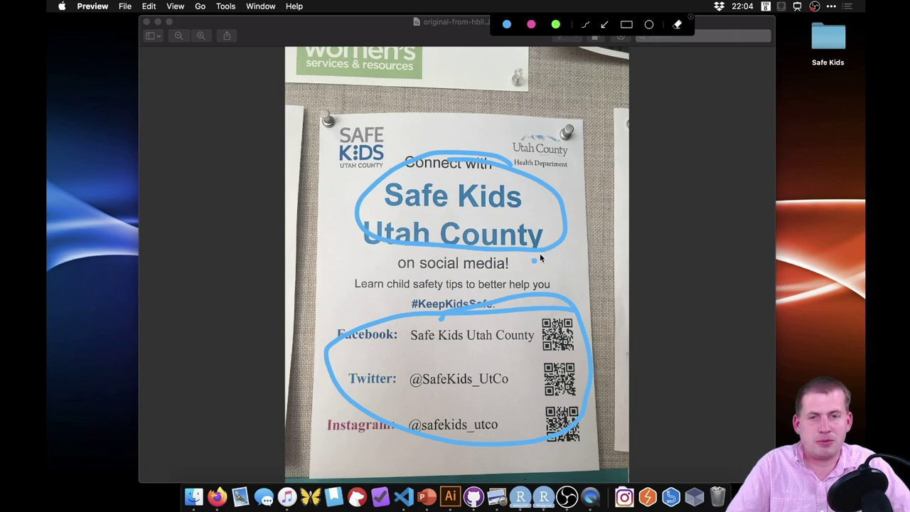
left_click_drag(539, 253, 553, 235)
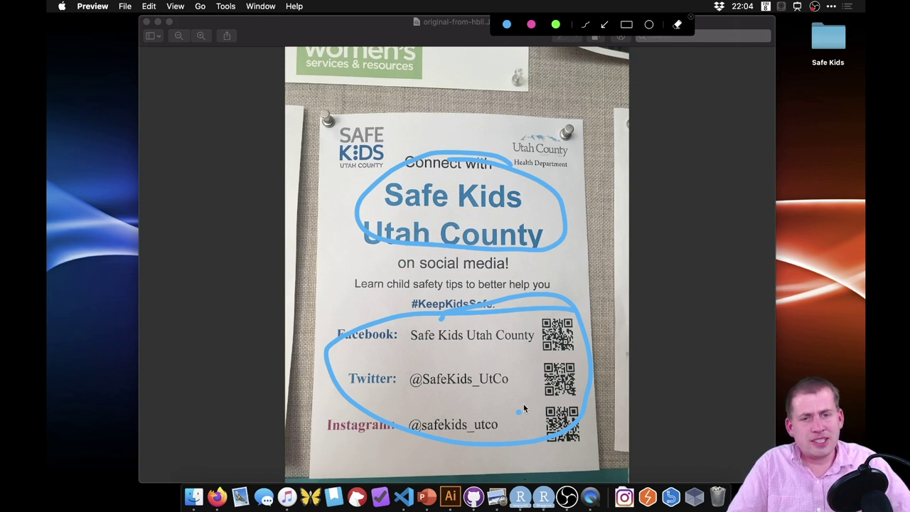
key("Escape")
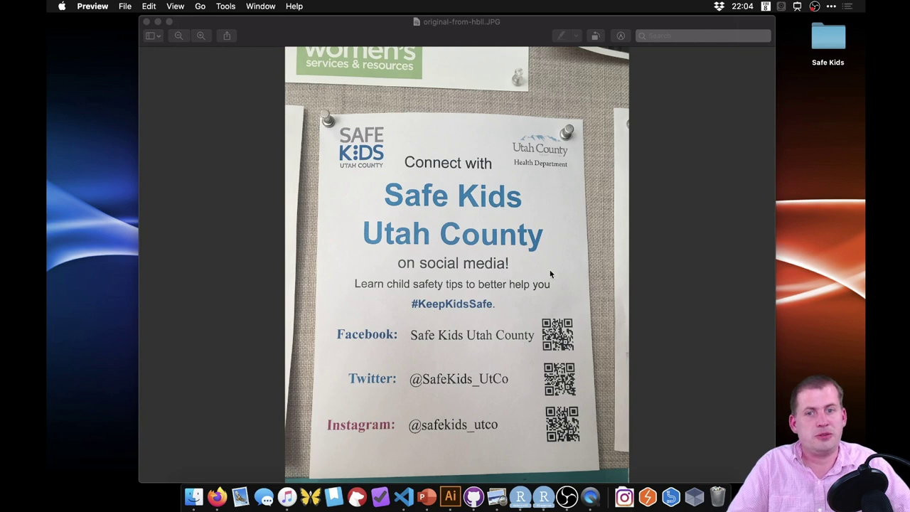
- Draw a loop around the Learn child safety tips line
key("ctrl+shift+a")
mouse_move(559, 268)
left_mouse_down()
mouse_move(396, 274)
mouse_move(430, 307)
mouse_move(560, 290)
mouse_move(534, 272)
left_mouse_up()
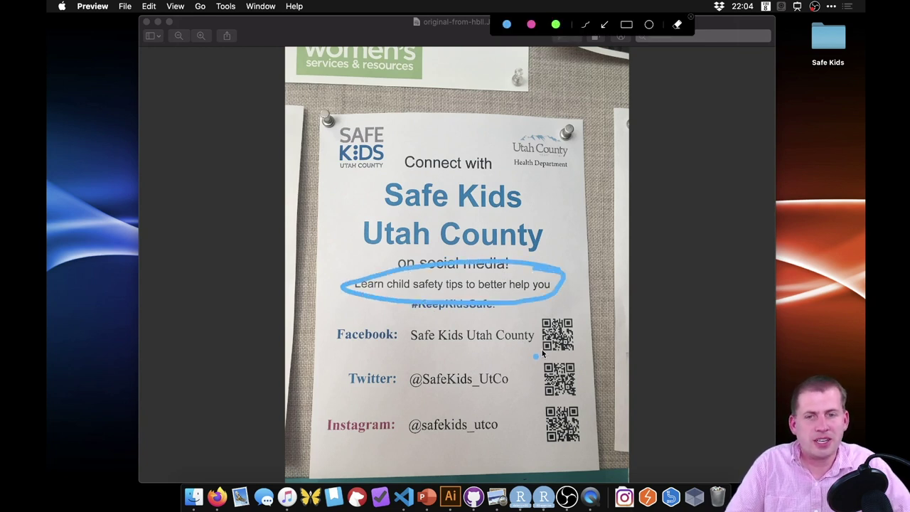
left_click(490, 287)
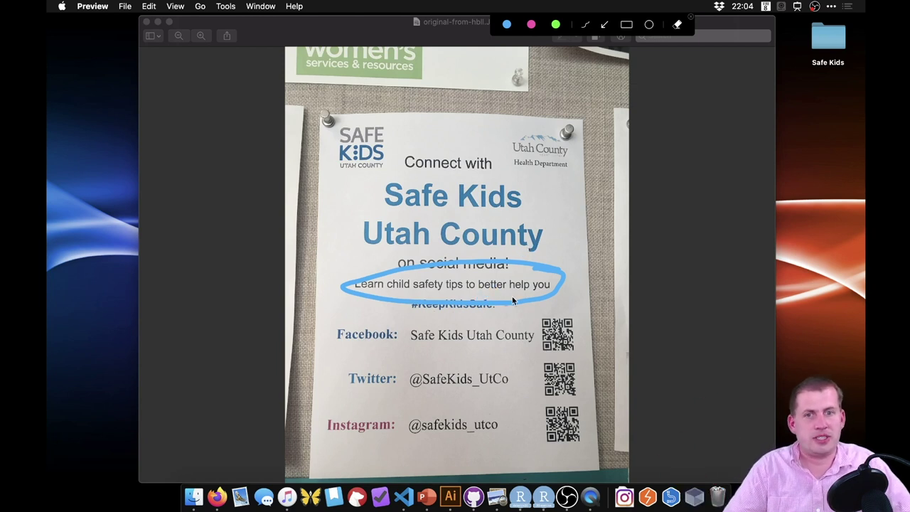